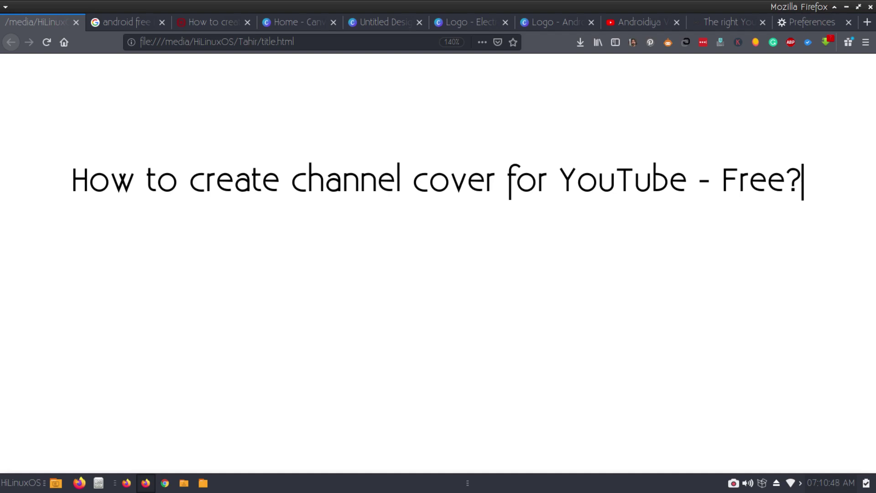
# Go to the Canva home page to begin a new YouTube Channel Art design
pyautogui.click(296, 22)
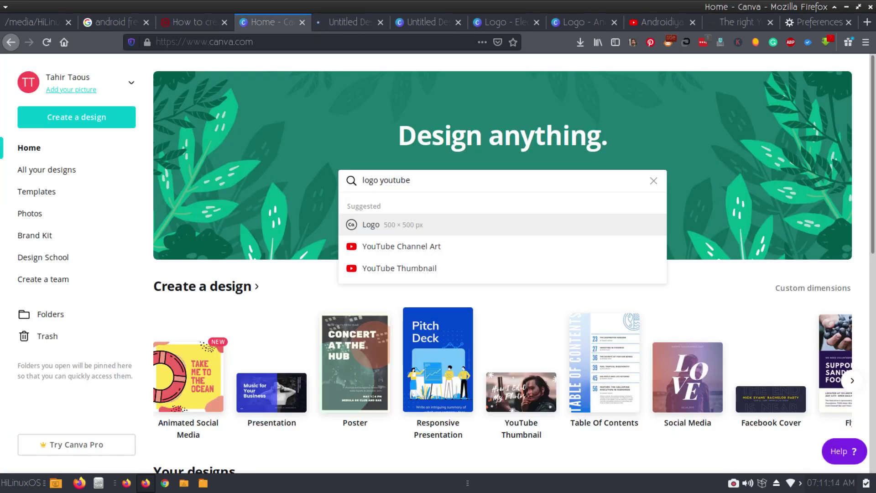
# Close the duplicate design tabs and apply the retro cassette 'Let's Get Groovy' template
pyautogui.click(349, 22)
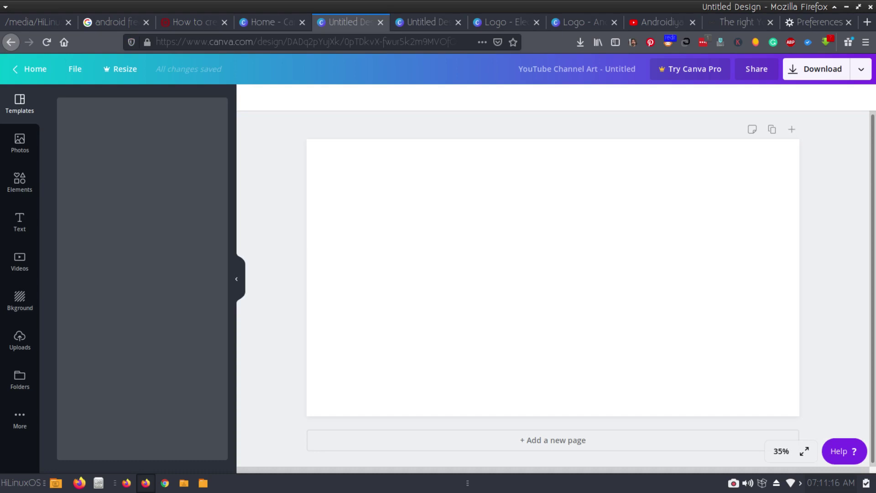
pyautogui.click(458, 22)
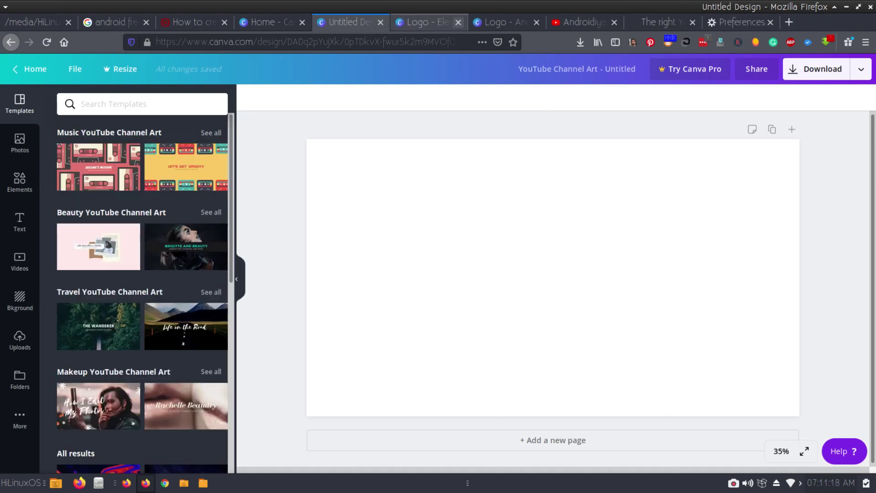
pyautogui.click(459, 22)
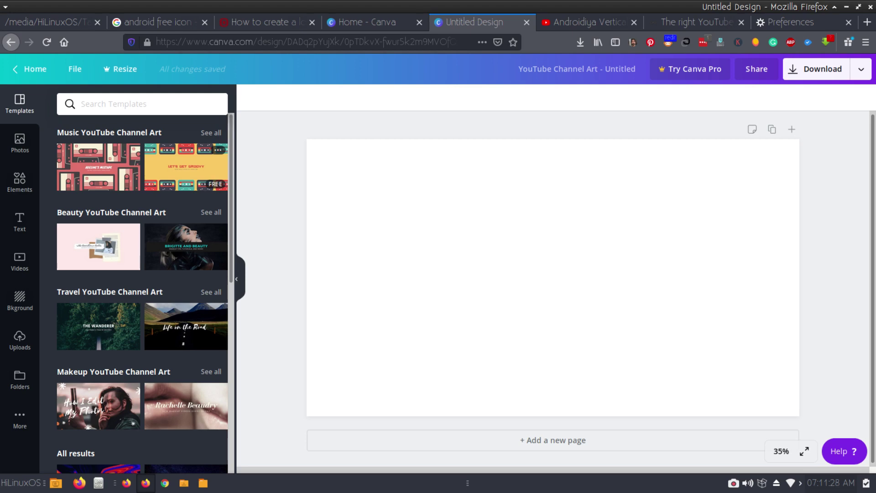
pyautogui.click(185, 166)
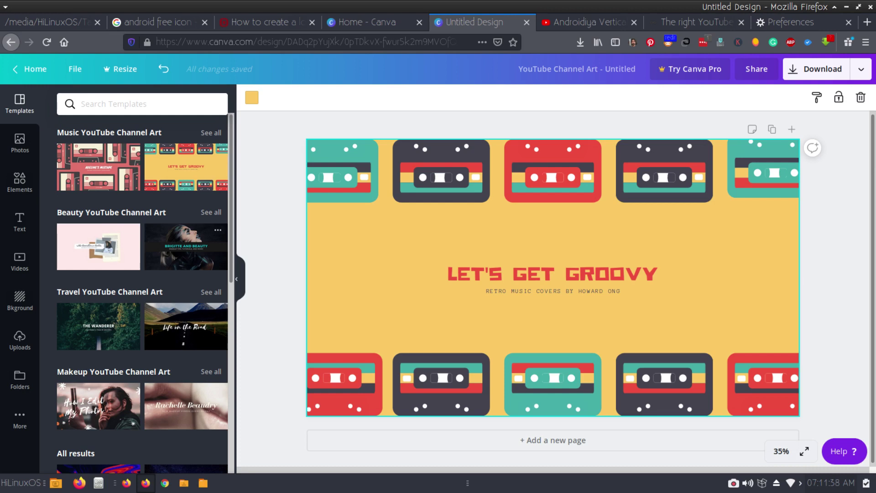
pyautogui.scroll(-1, 187, 247)
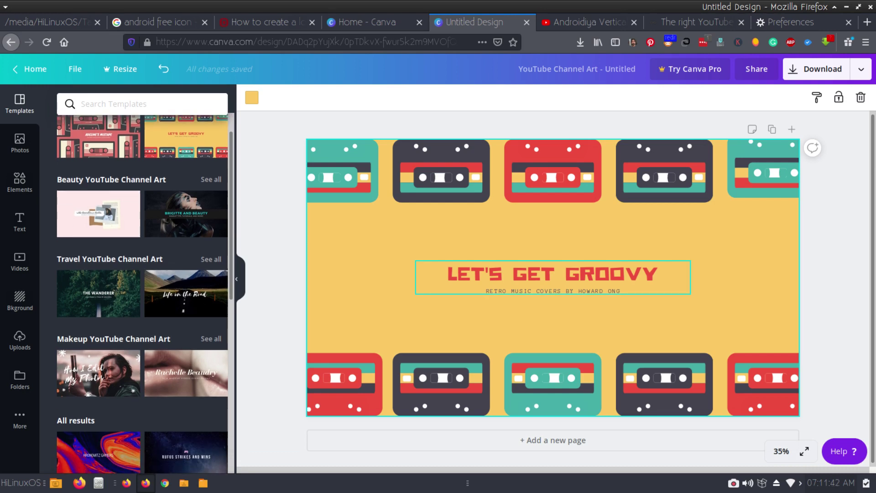
# Replace the LET'S GET GROOVY heading with 'ANDROIDIYA VERTICALS'
pyautogui.click(541, 274)
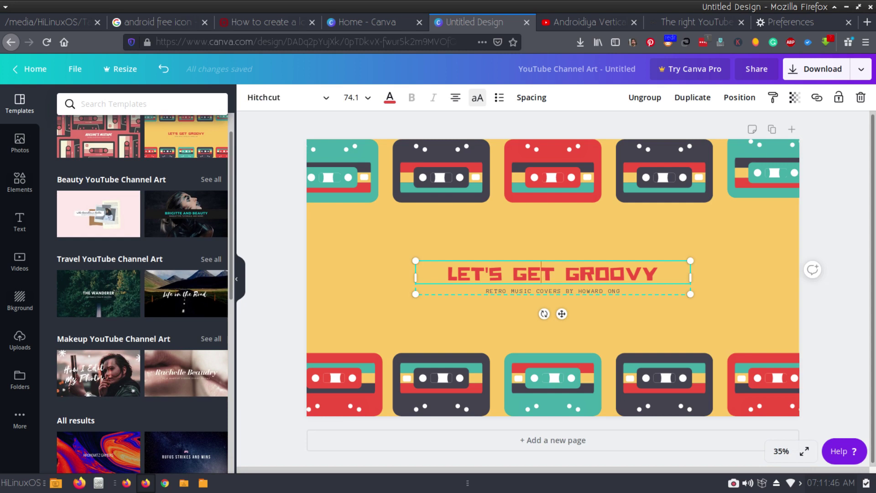
pyautogui.moveTo(658, 274); pyautogui.dragTo(448, 274)
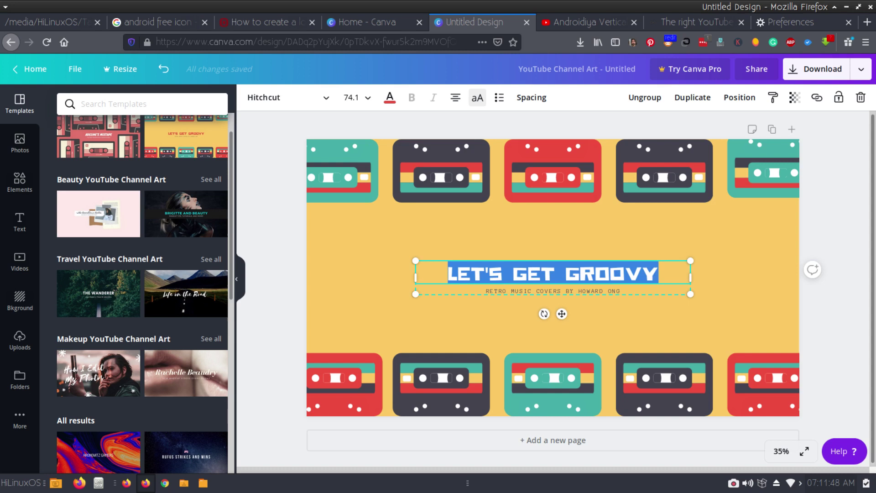
pyautogui.write('AN')
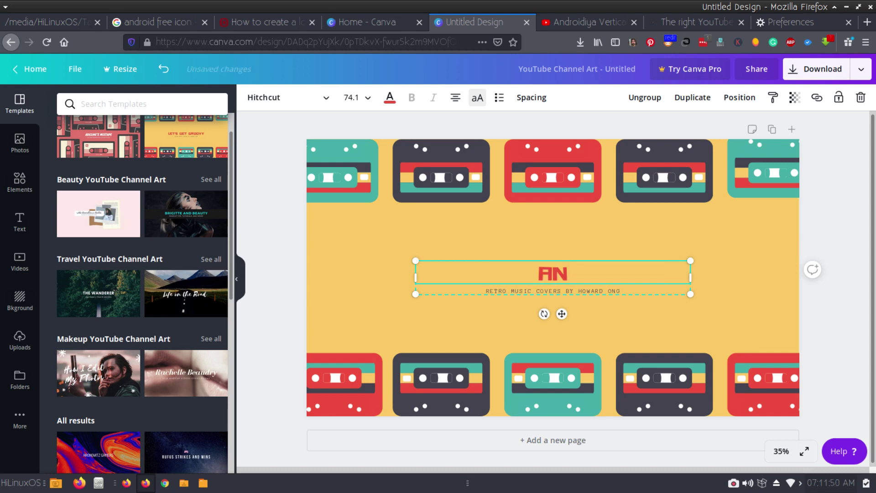
pyautogui.write('DROI')
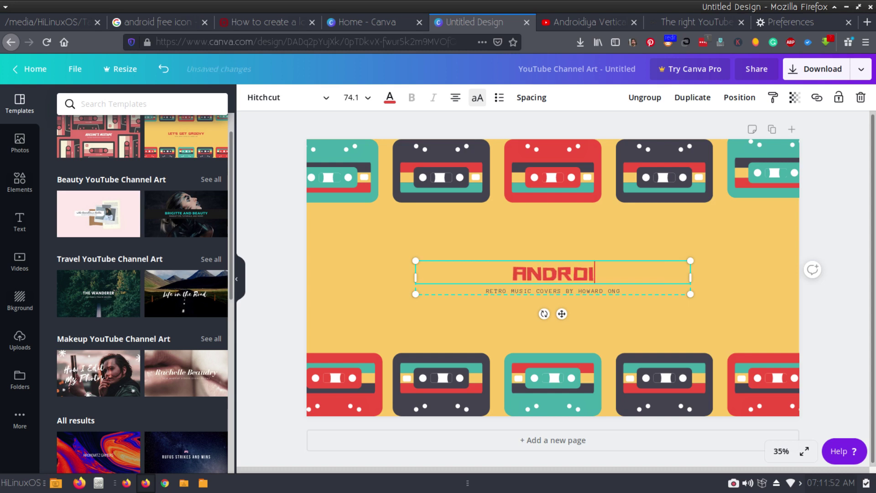
pyautogui.write('DIYA VE')
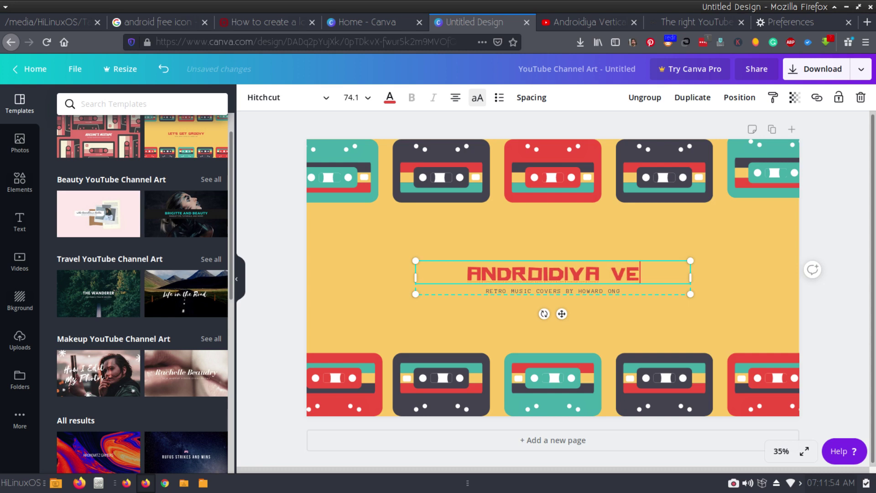
pyautogui.write('RTICALS')
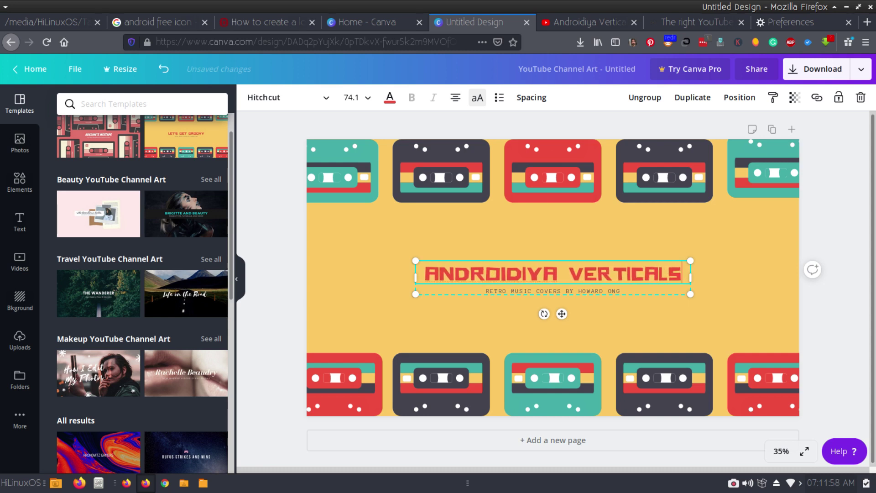
# Retype the subtitle as 'VERTICALS VIDEO REVIES & TUTORIALS'
pyautogui.press('Tab')
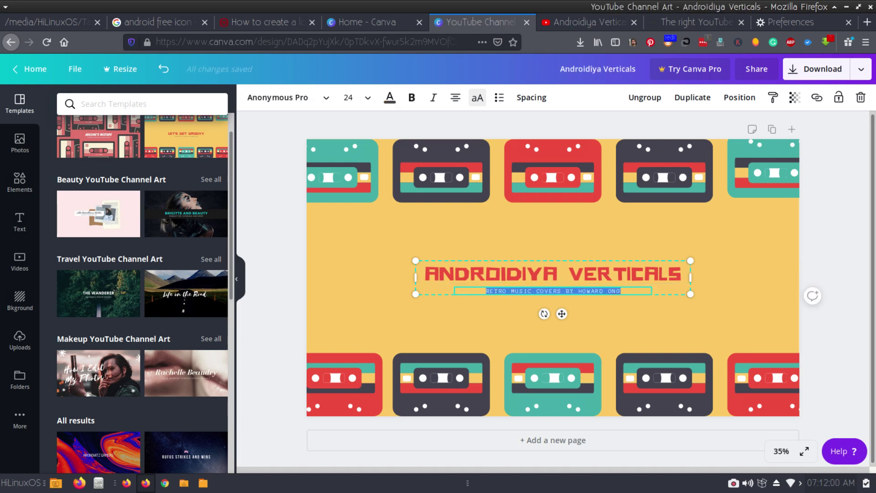
pyautogui.write('VERTI')
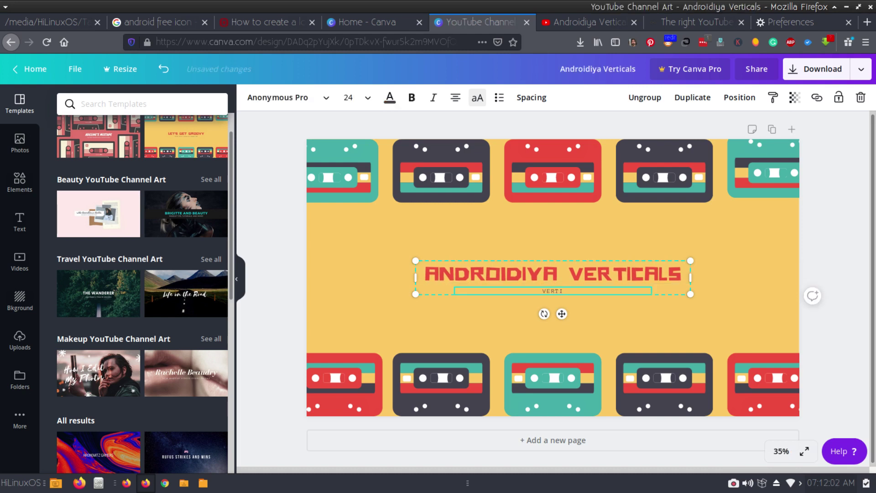
pyautogui.write('CALS')
pyautogui.write(' VIDEOS')
pyautogui.press('BackSpace')
pyautogui.write('RE')
pyautogui.write('VIES AND')
pyautogui.press('BackSpace')
pyautogui.press('BackSpace')
pyautogui.press('BackSpace')
pyautogui.press('BackSpace')
pyautogui.write('& ')
pyautogui.write('TUTORIALS')
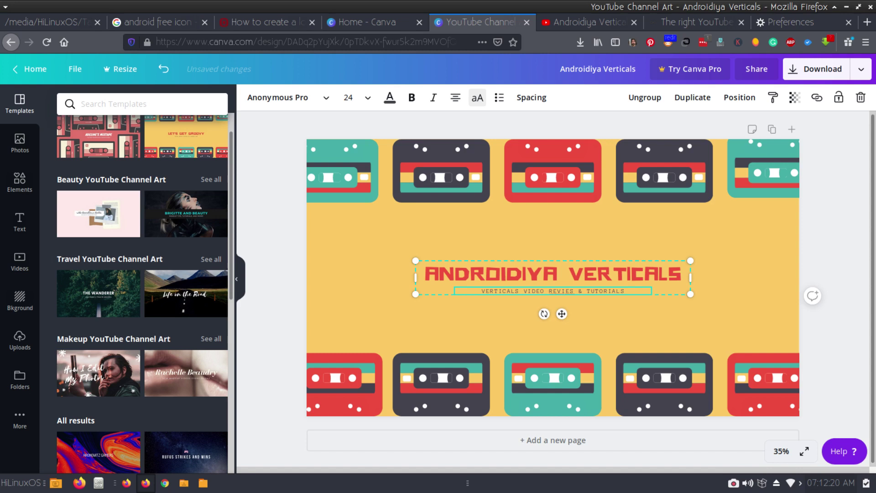
# Set the heading to size 104 and widen its text box so it fits one line
pyautogui.press('Escape')
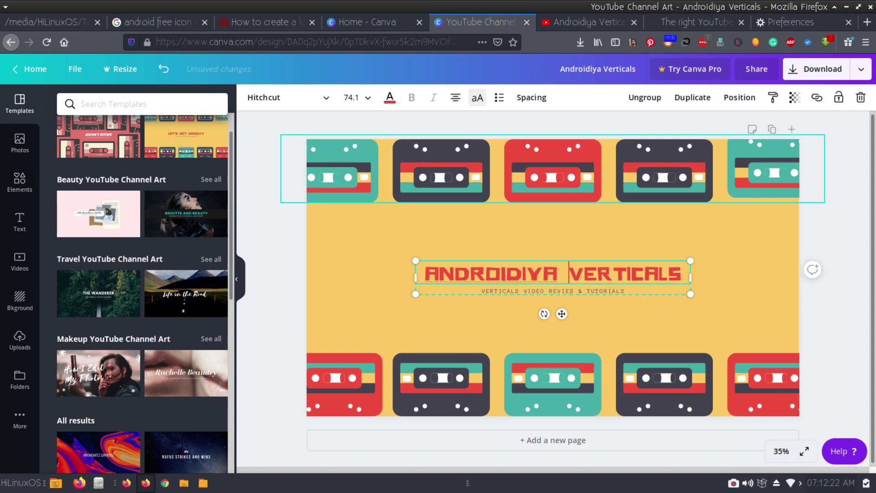
pyautogui.click(351, 97)
pyautogui.scroll(-2, 361, 192)
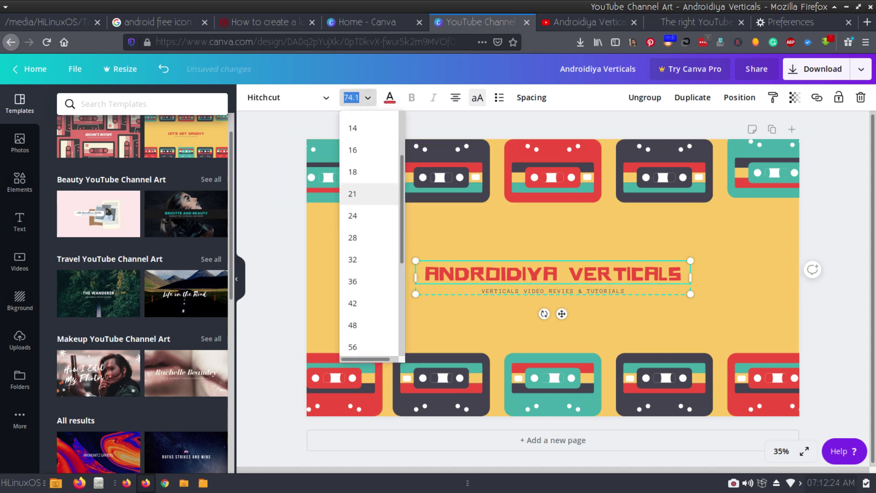
pyautogui.scroll(-2, 361, 219)
pyautogui.scroll(-2, 357, 165)
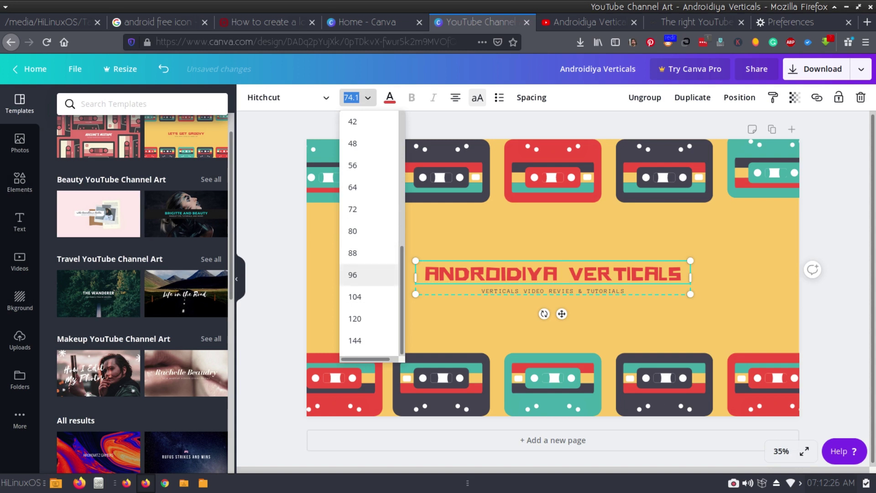
pyautogui.click(355, 297)
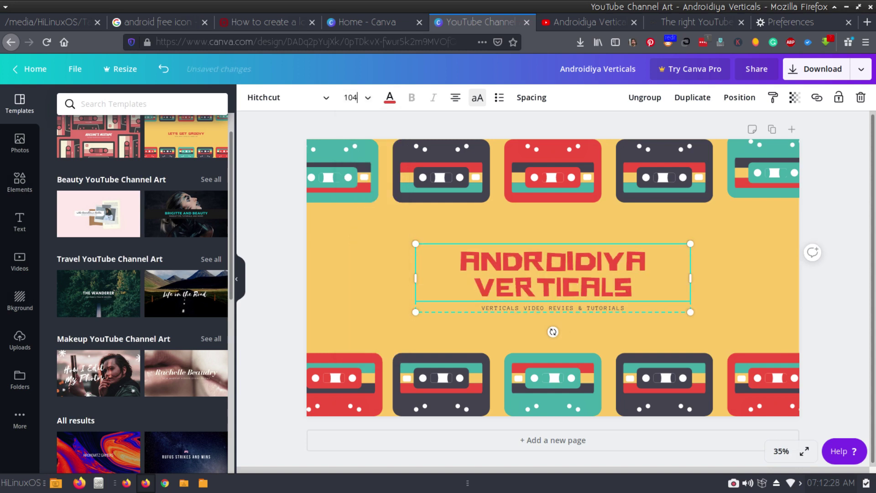
pyautogui.moveTo(416, 278); pyautogui.dragTo(347, 278)
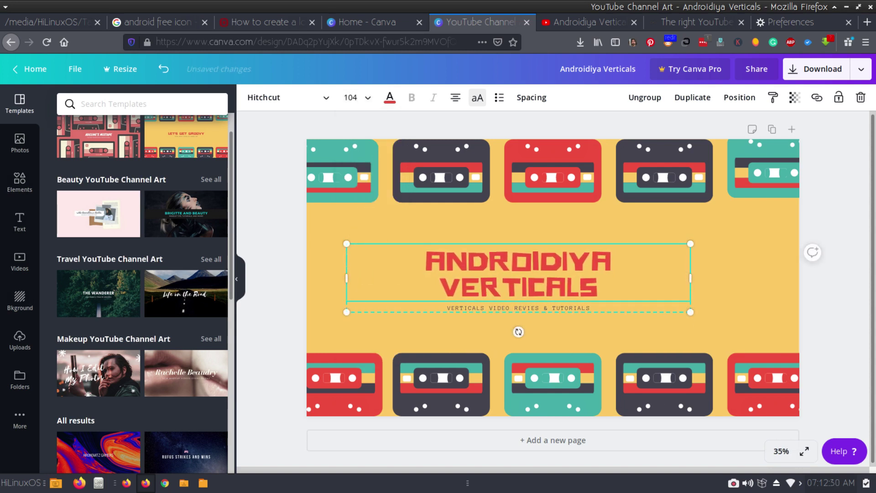
pyautogui.moveTo(690, 278); pyautogui.dragTo(772, 278)
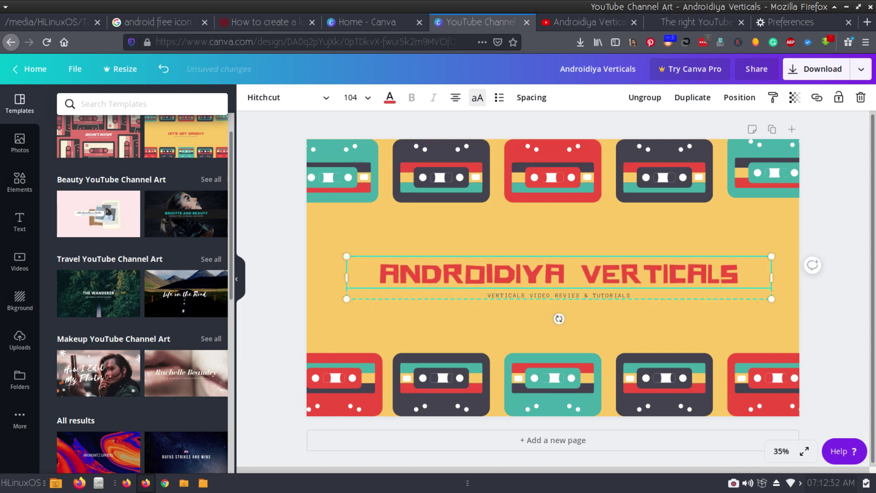
# Enlarge the subtitle line to font size 48
pyautogui.click(559, 295)
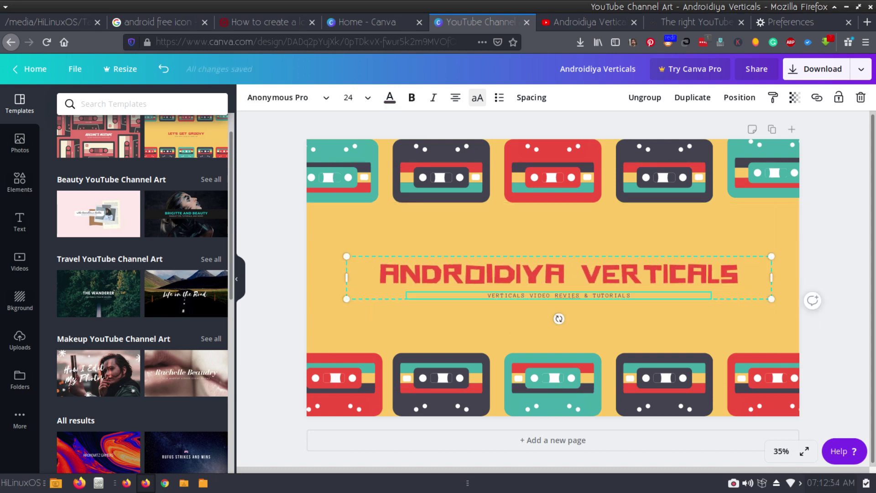
pyautogui.click(352, 97)
pyautogui.scroll(-1, 365, 237)
pyautogui.scroll(-2, 365, 237)
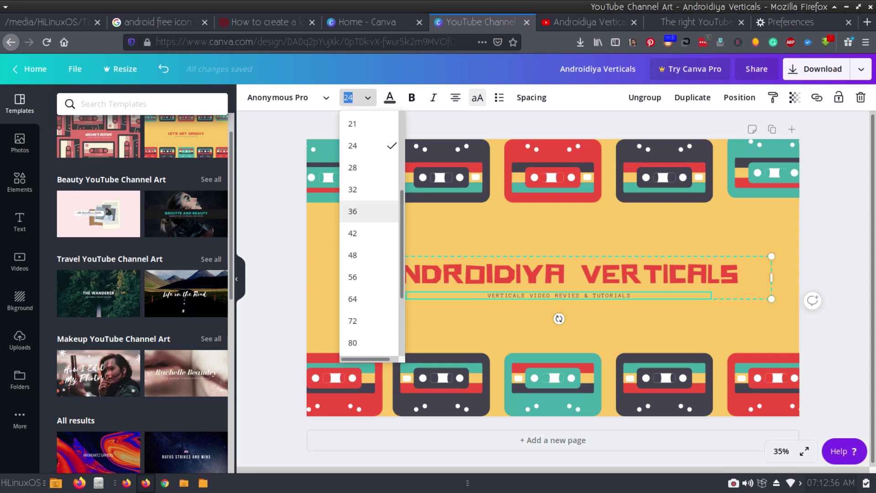
pyautogui.scroll(-2, 365, 237)
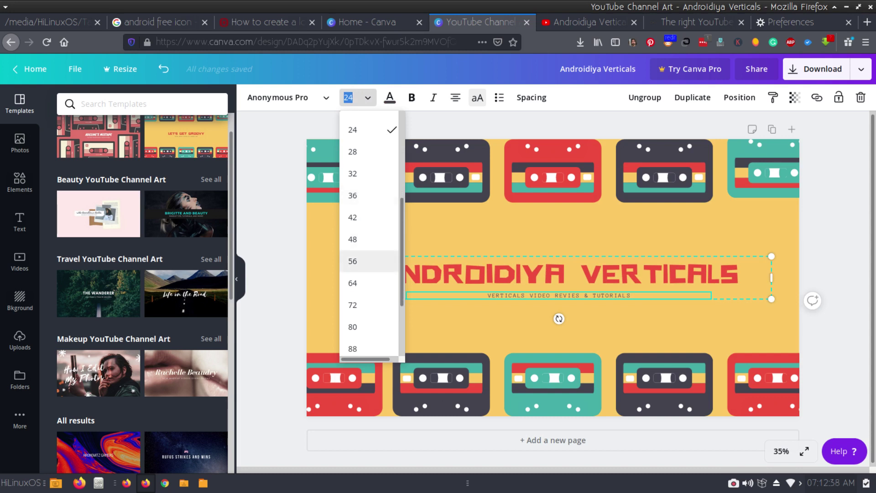
pyautogui.click(353, 239)
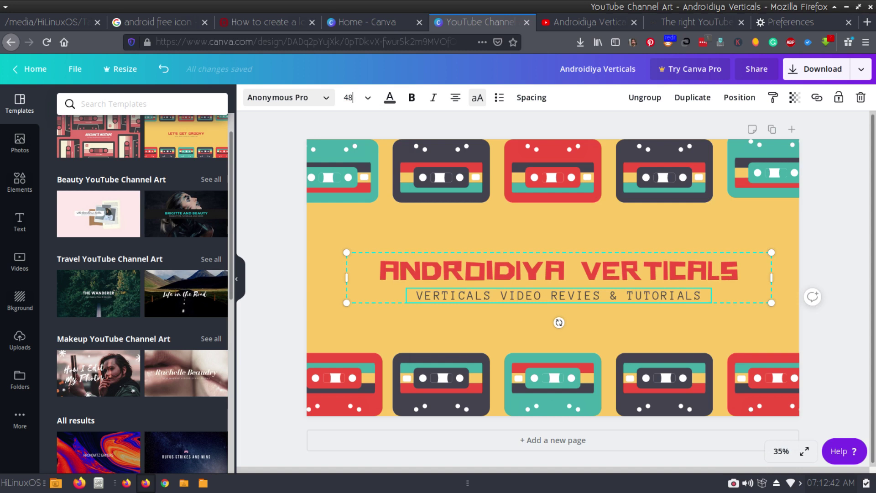
# Set the subtitle in ABeeZee, fix REVIES to REVIEWS, and turn off all caps
pyautogui.click(288, 97)
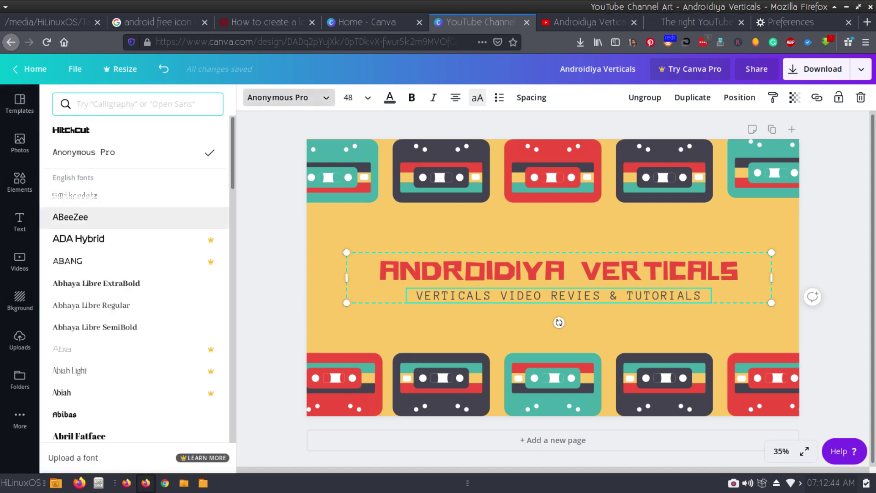
pyautogui.click(70, 217)
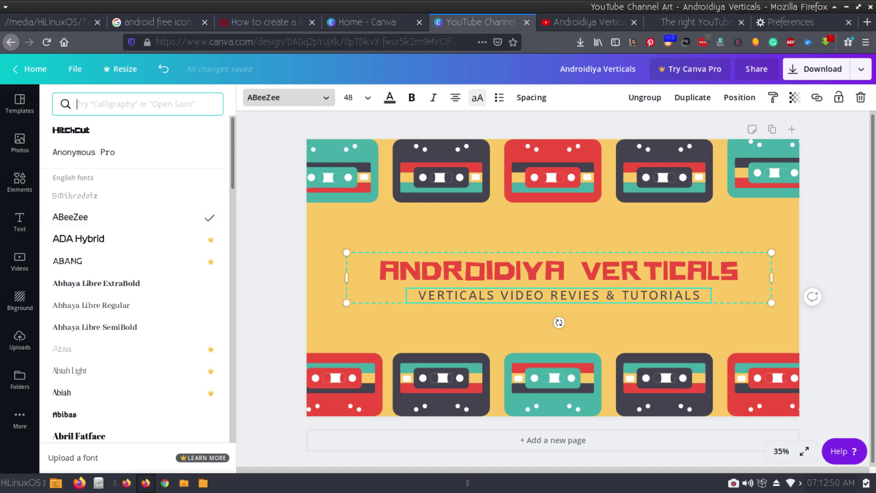
pyautogui.click(583, 296)
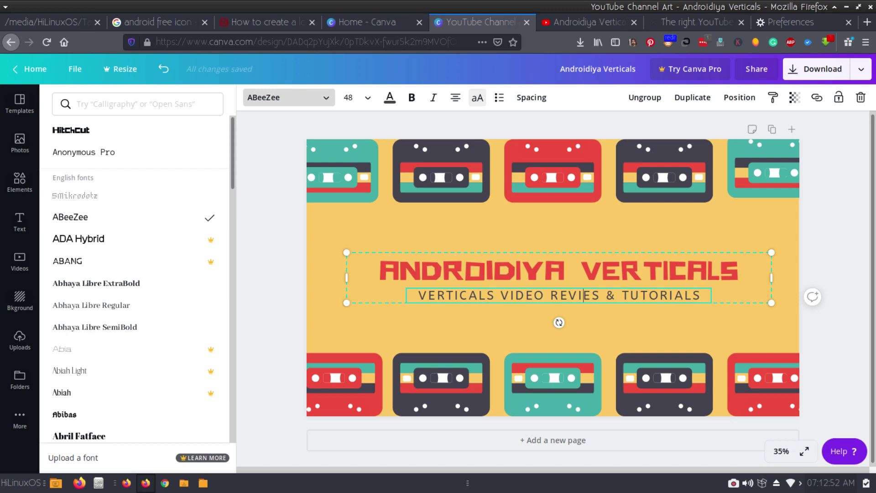
pyautogui.write('W')
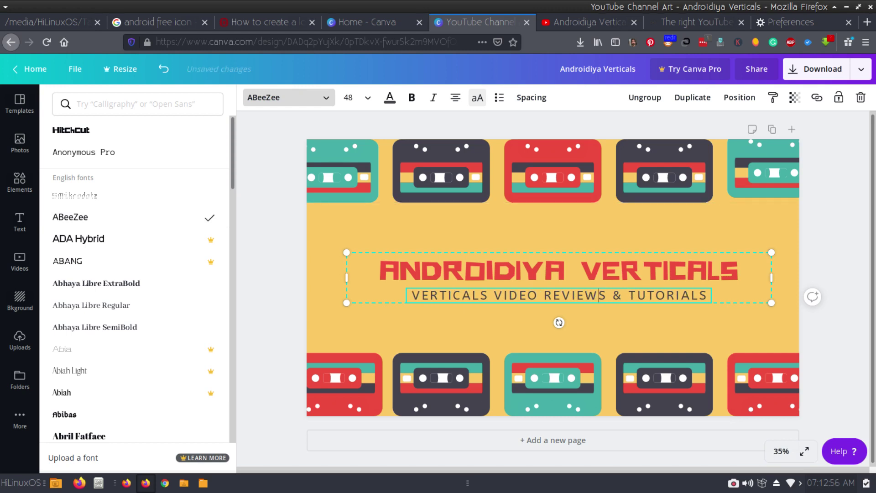
pyautogui.click(477, 97)
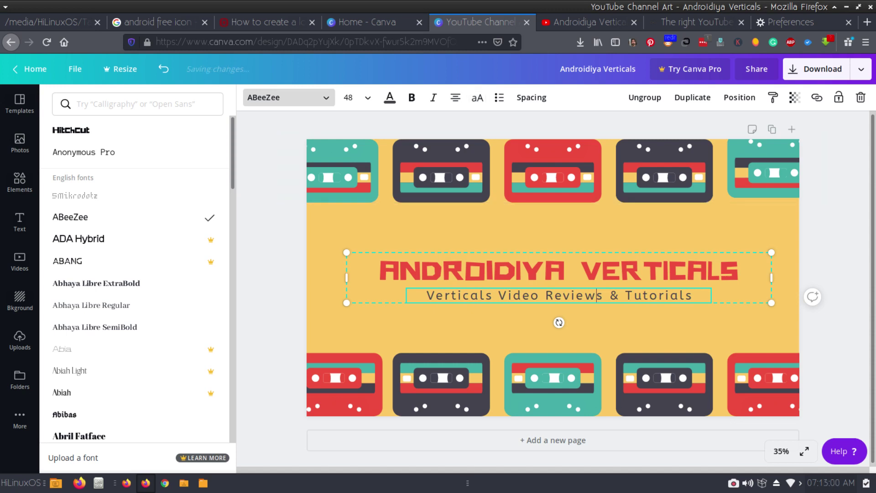
pyautogui.press('Escape')
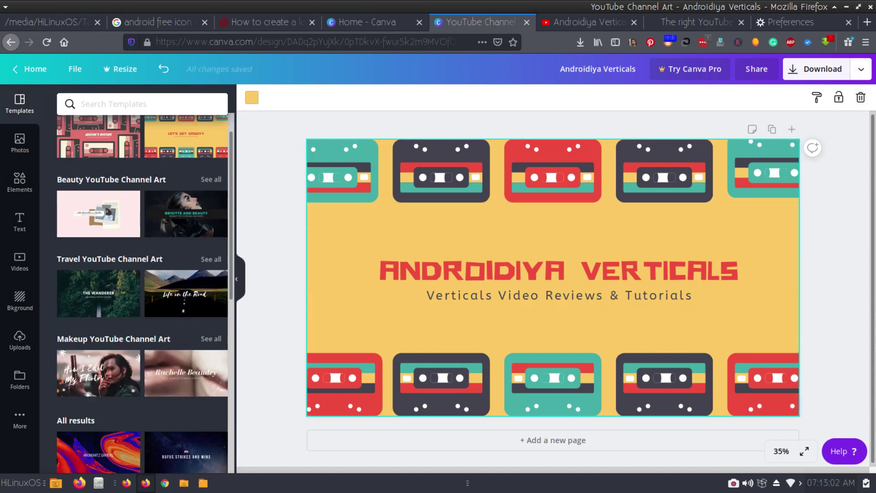
# Download the design as a PNG and save it as Androidiya Verticals.png
pyautogui.click(861, 69)
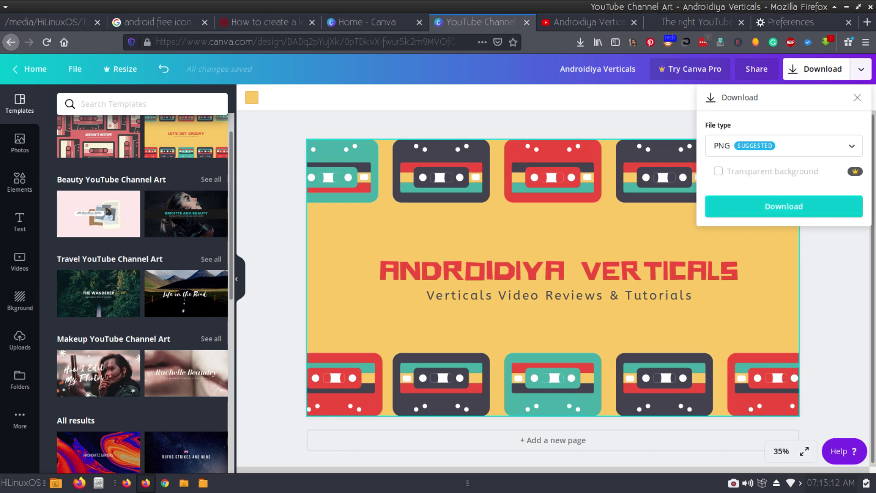
pyautogui.click(784, 207)
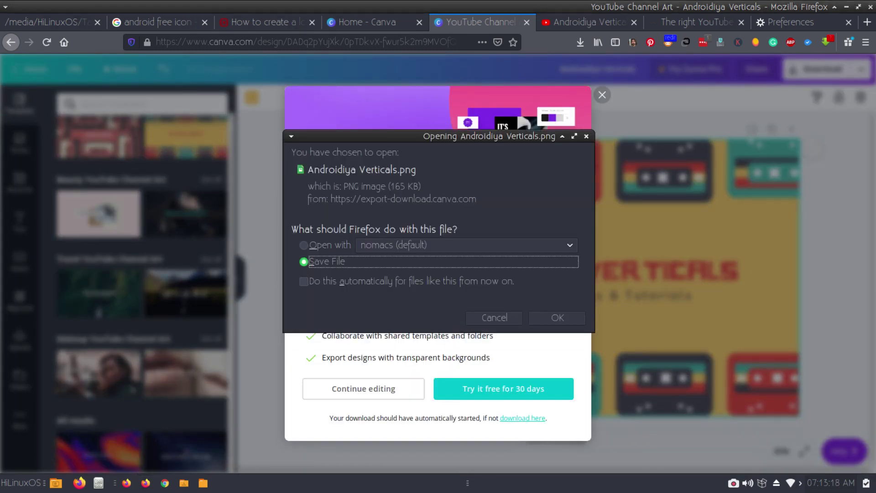
pyautogui.press('Return')
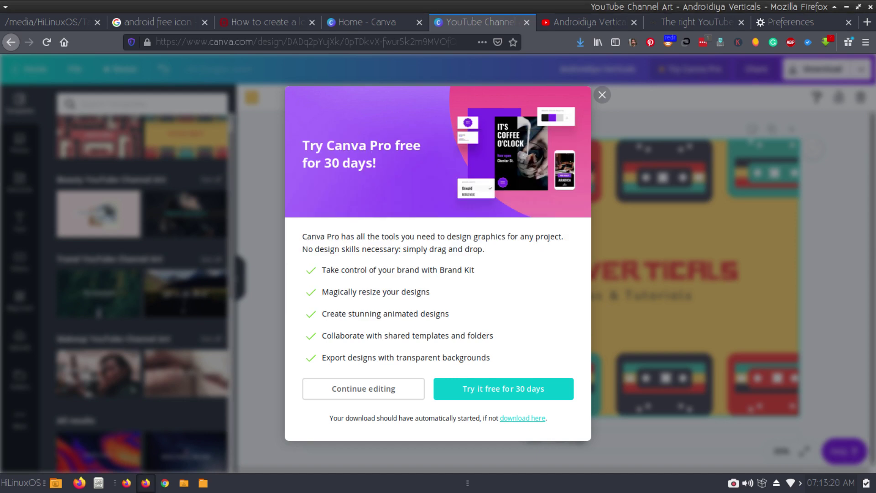
# Switch to the YouTube channel tab, check the account menu, and reload the page
pyautogui.hotkey('ctrl', 'Tab')
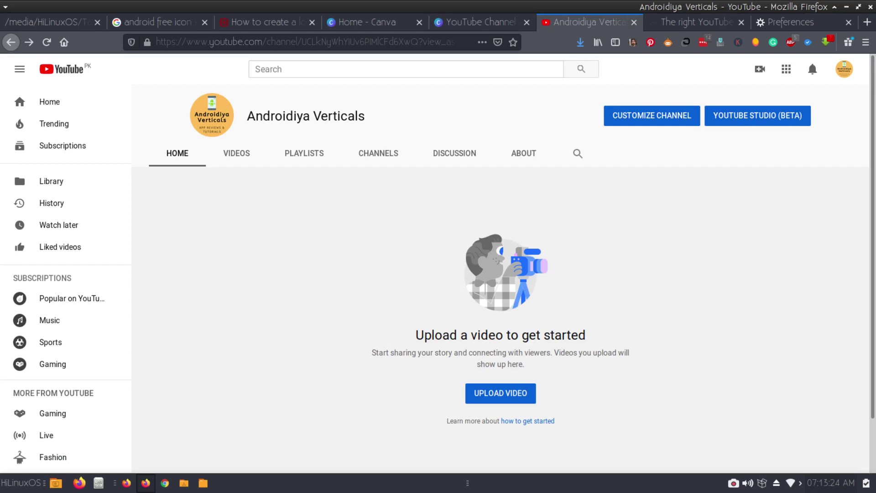
pyautogui.click(845, 69)
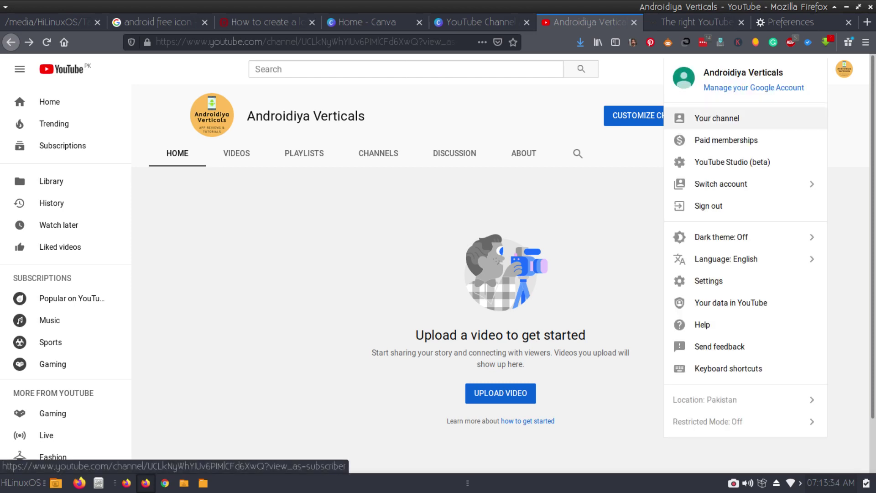
pyautogui.press('Escape')
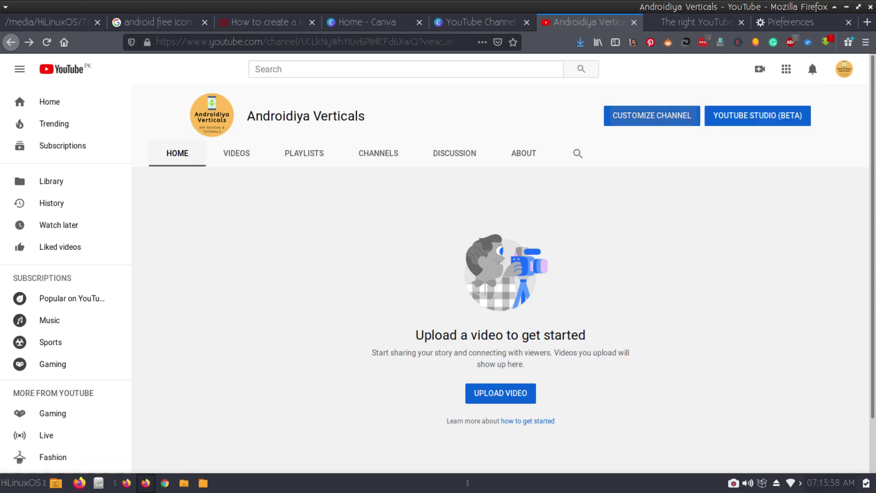
pyautogui.press('F5')
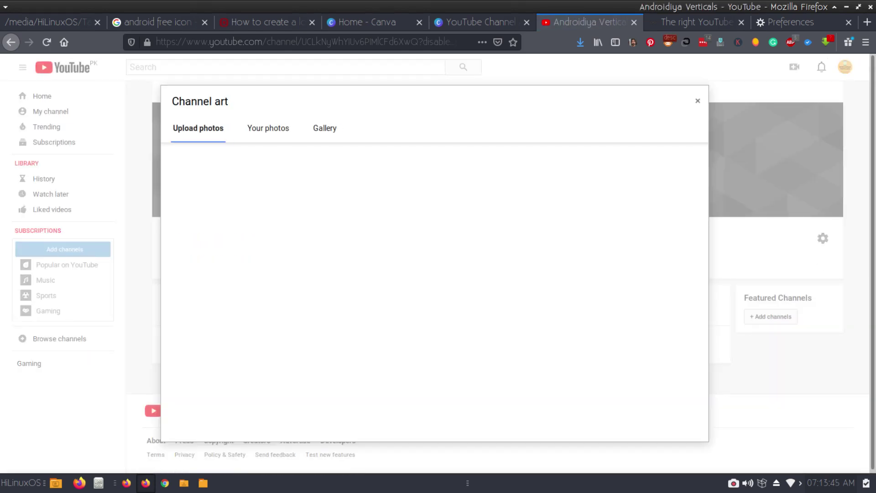
# Upload Androidiya Verticals.png from the Downloads folder as the channel art
pyautogui.click(435, 292)
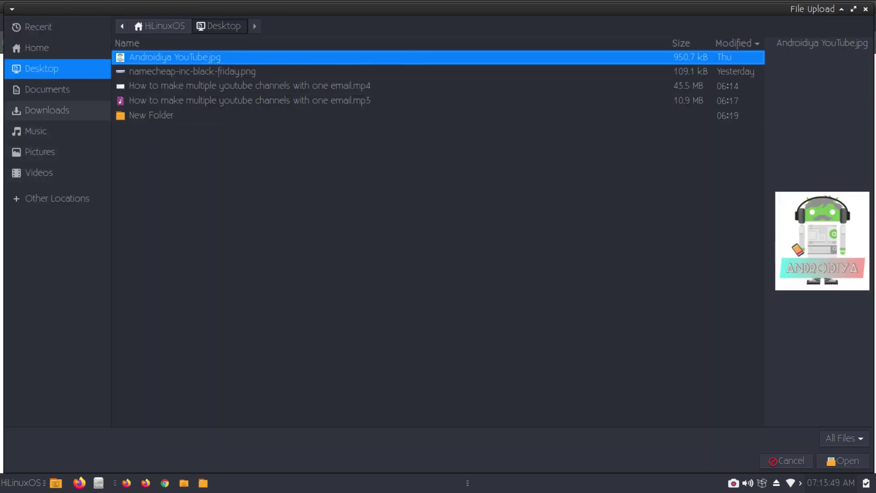
pyautogui.click(47, 110)
pyautogui.click(274, 418)
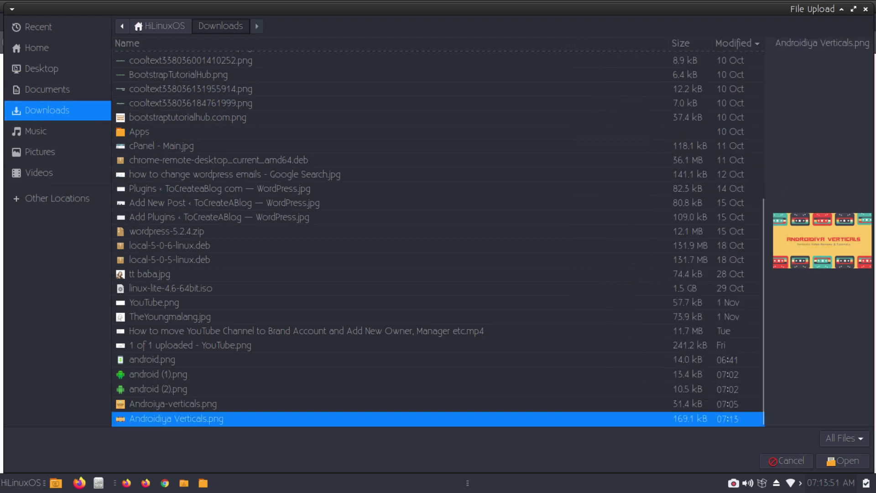
pyautogui.click(843, 461)
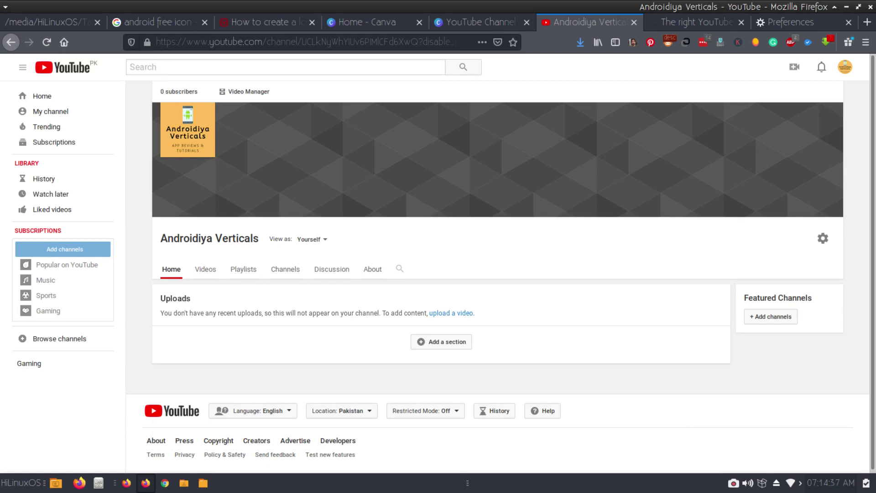
# Reload the YouTube channel page to display the new Androidiya Verticals banner
pyautogui.press('F5')
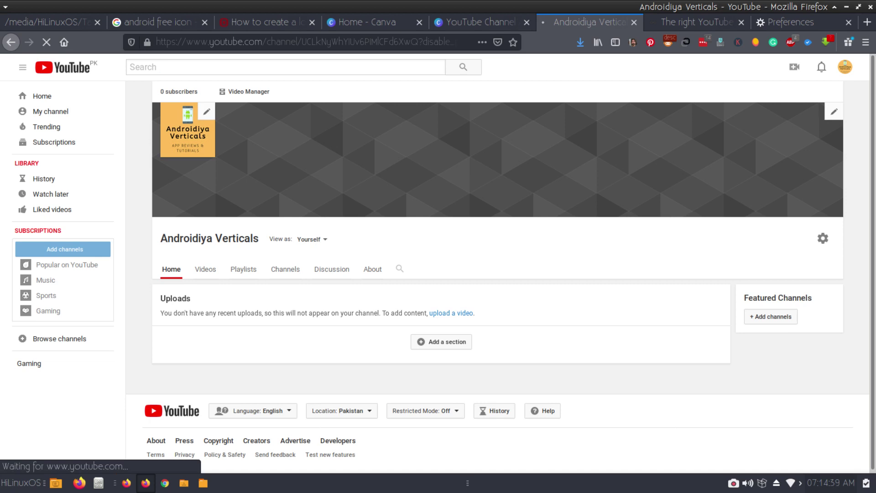